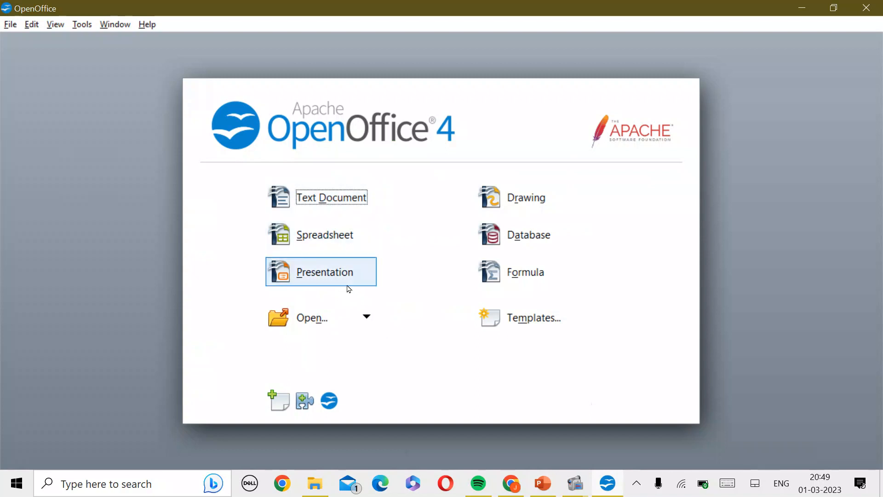
# - Start the Database Wizard from the start screen
pyautogui.click(509, 244)
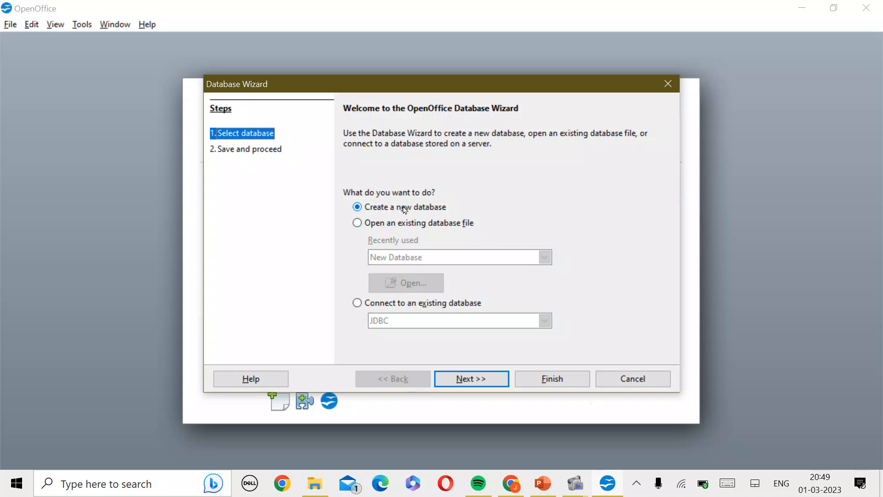
# - Inspect the wizard's options for opening an existing database and connecting to a spreadsheet source, and return to creating a new database
pyautogui.click(358, 224)
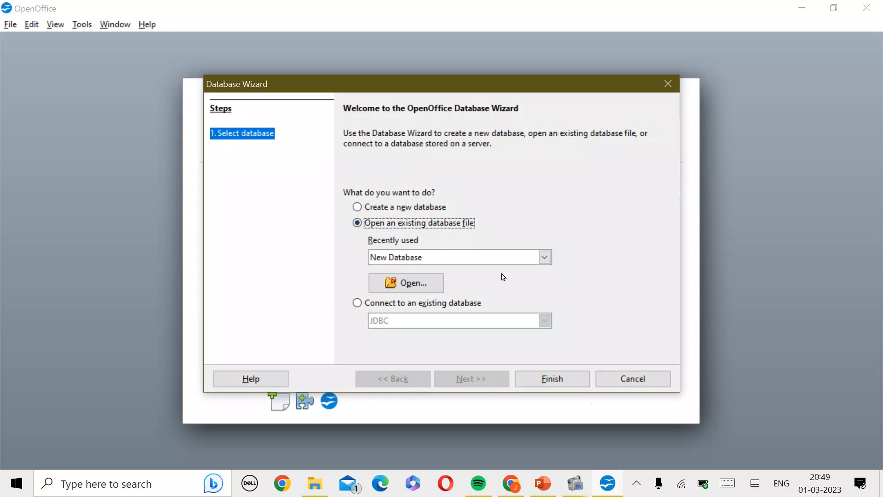
pyautogui.click(357, 303)
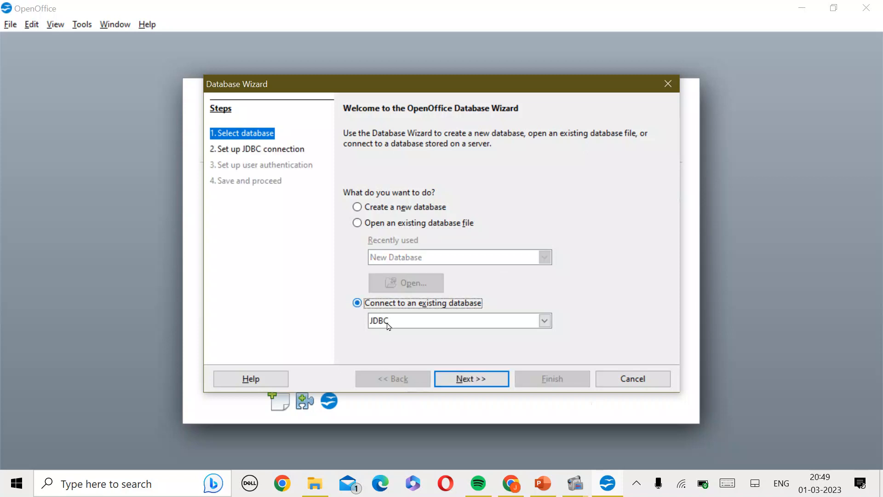
pyautogui.click(403, 321)
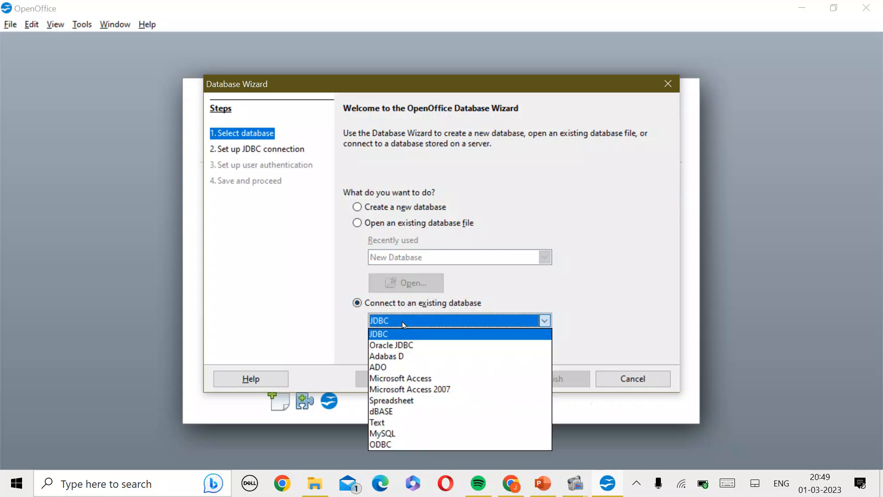
pyautogui.click(401, 401)
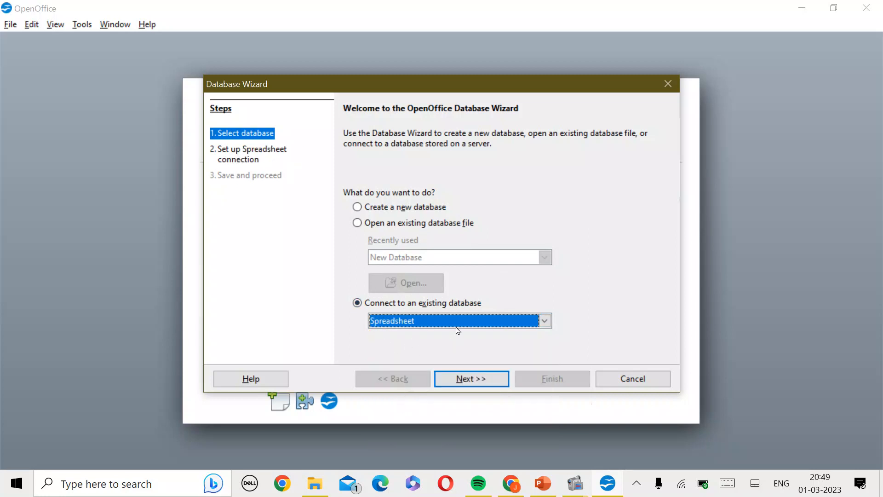
pyautogui.click(366, 210)
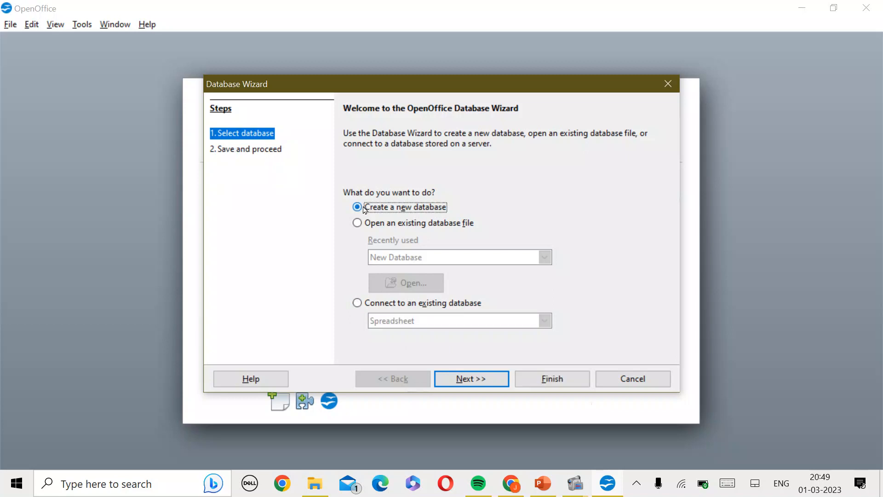
# - Finish the wizard with the database registered and opened for editing, saving it as ABC COMPANY
pyautogui.click(470, 379)
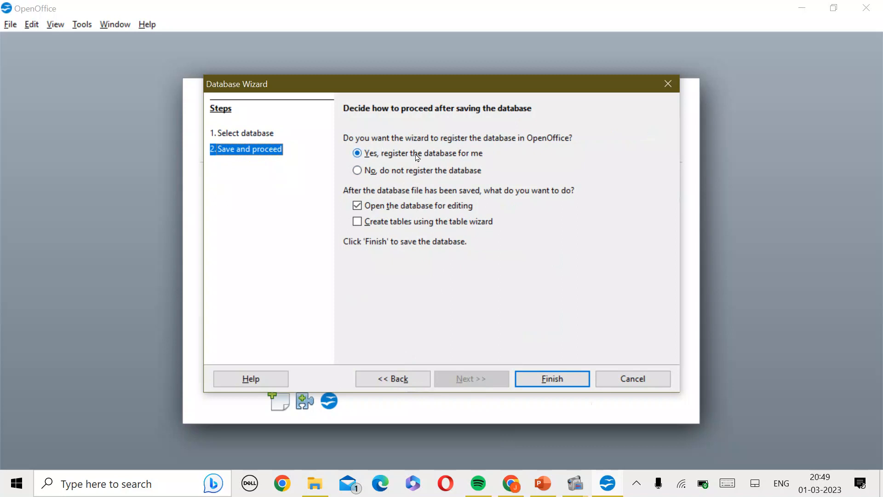
pyautogui.click(558, 386)
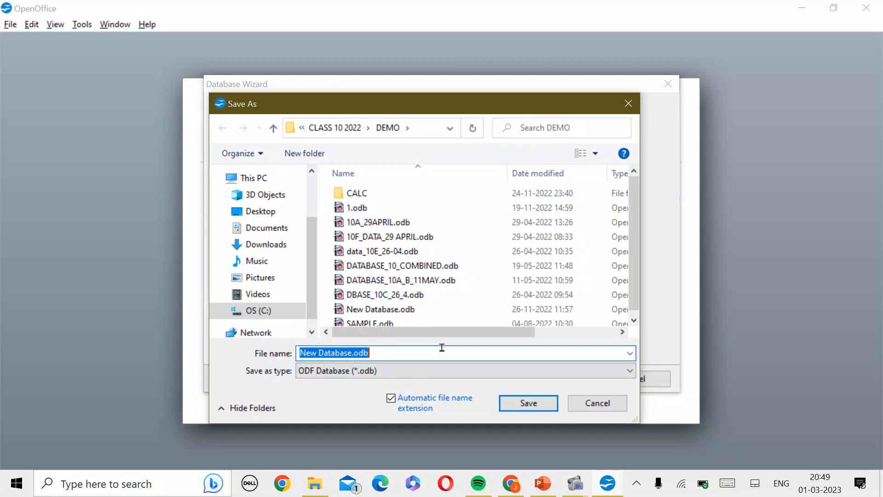
pyautogui.write('ABC CO')
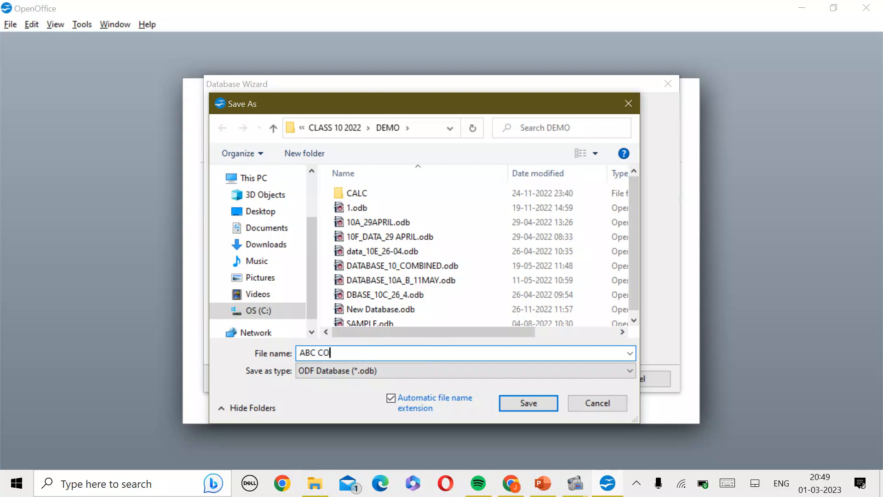
pyautogui.write('MPANY')
pyautogui.press('Return')
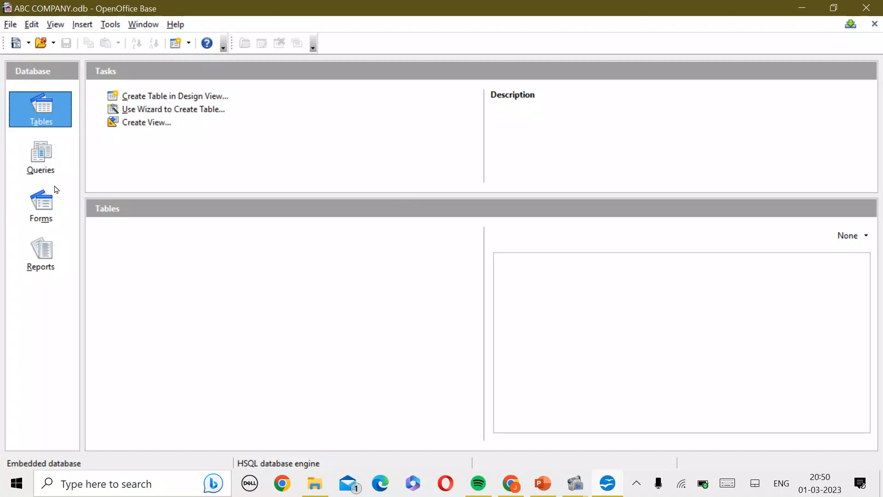
# - Look through the creation tasks offered for the database's queries, forms and reports
pyautogui.click(54, 155)
pyautogui.click(47, 212)
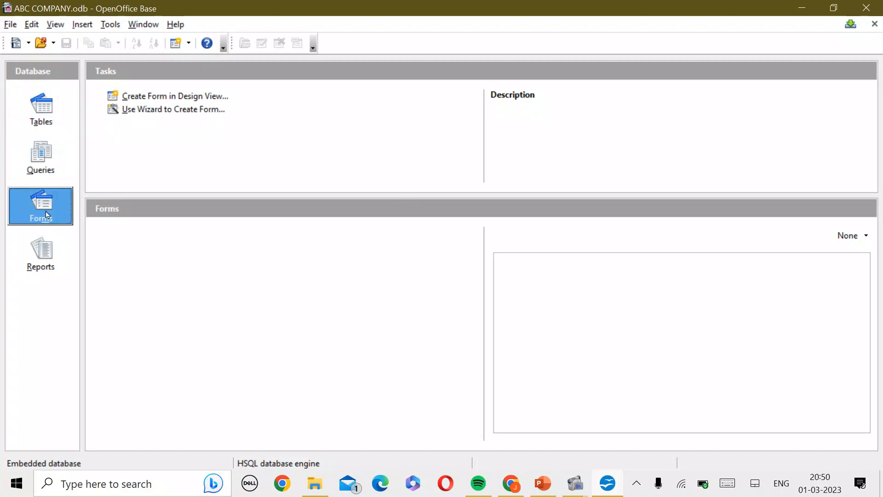
pyautogui.click(50, 259)
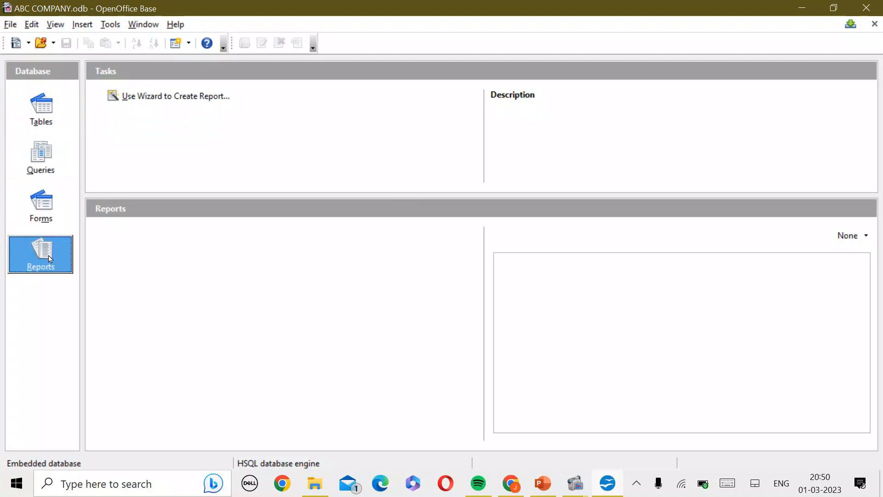
pyautogui.click(50, 115)
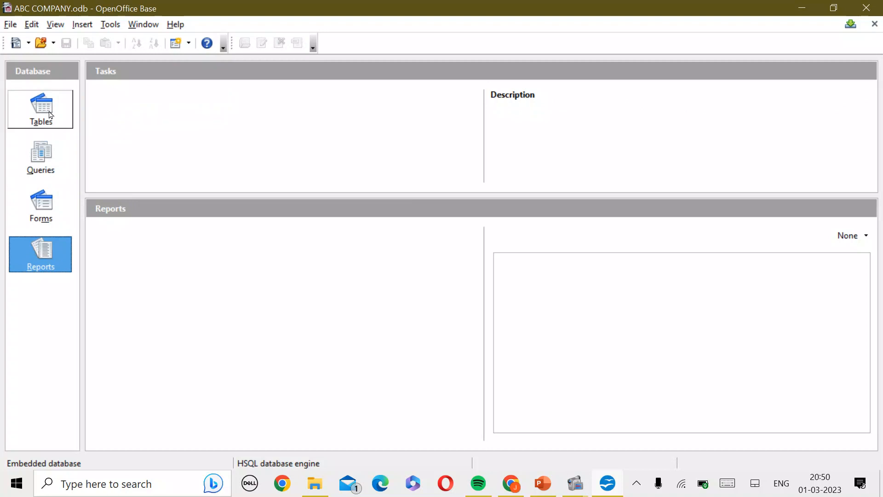
pyautogui.click(50, 168)
pyautogui.click(50, 212)
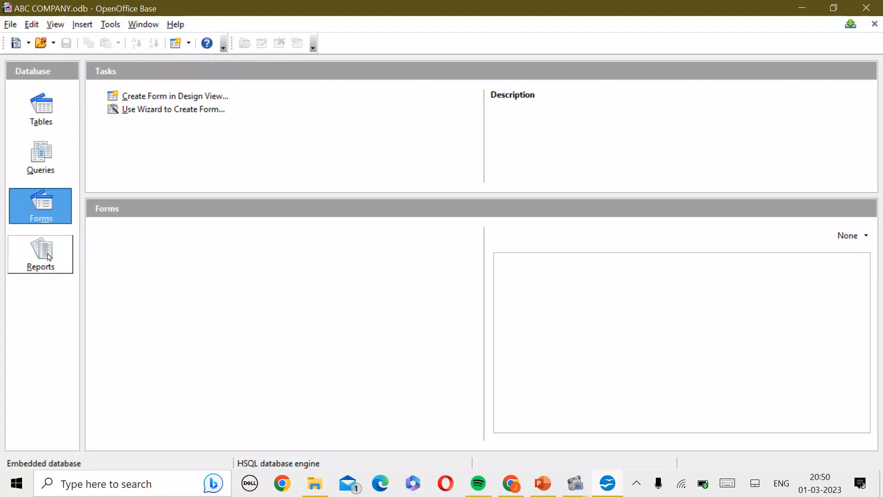
pyautogui.click(50, 257)
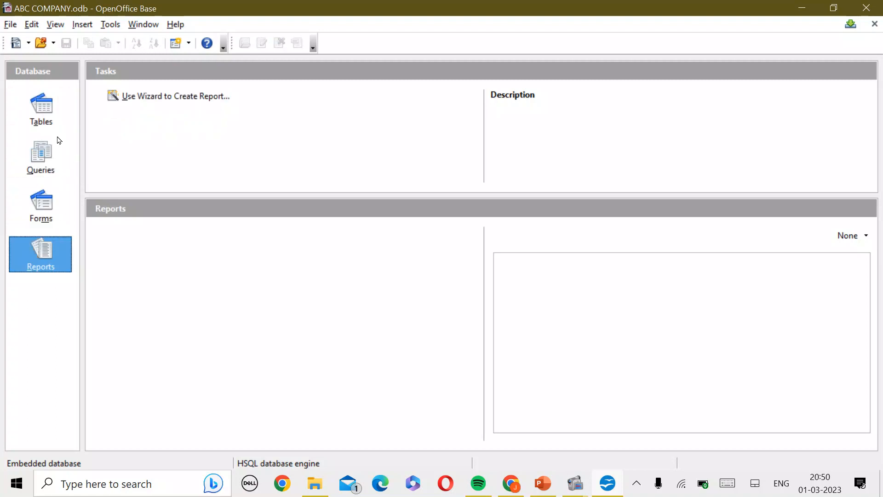
# - Start a new table in design view and add an EMPID field of type Text [ VARCHAR ]
pyautogui.click(43, 120)
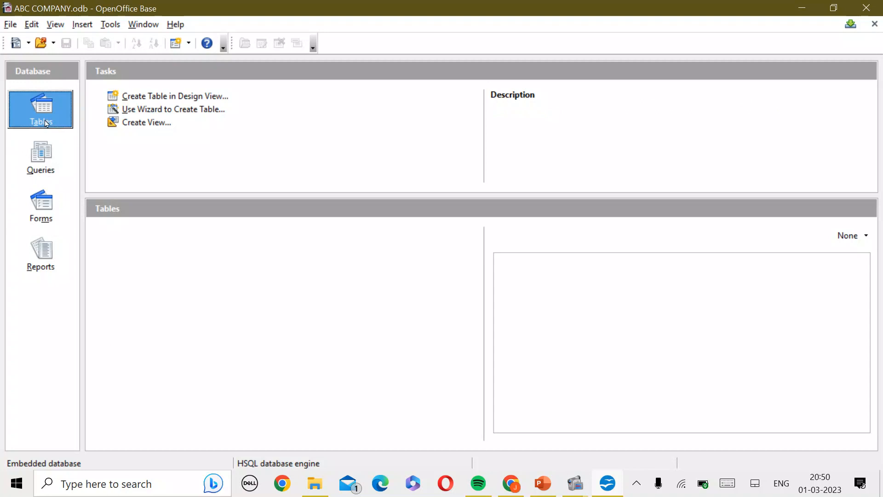
pyautogui.click(135, 98)
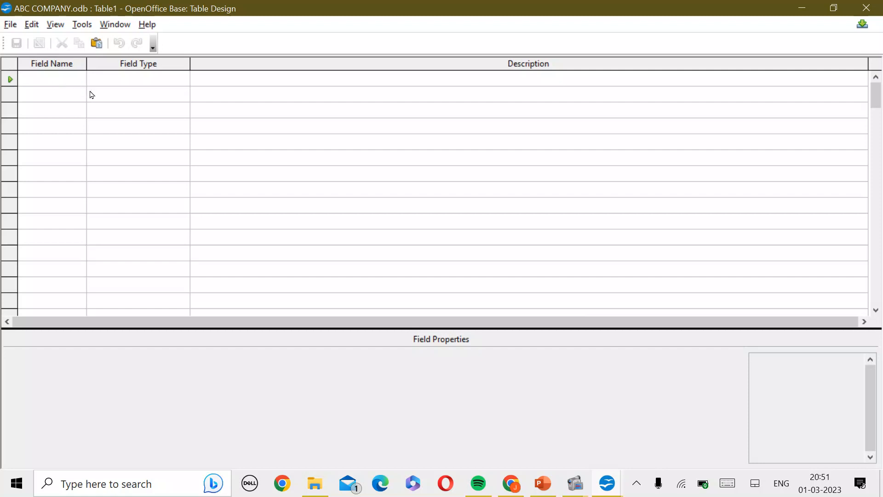
pyautogui.write('EMPID')
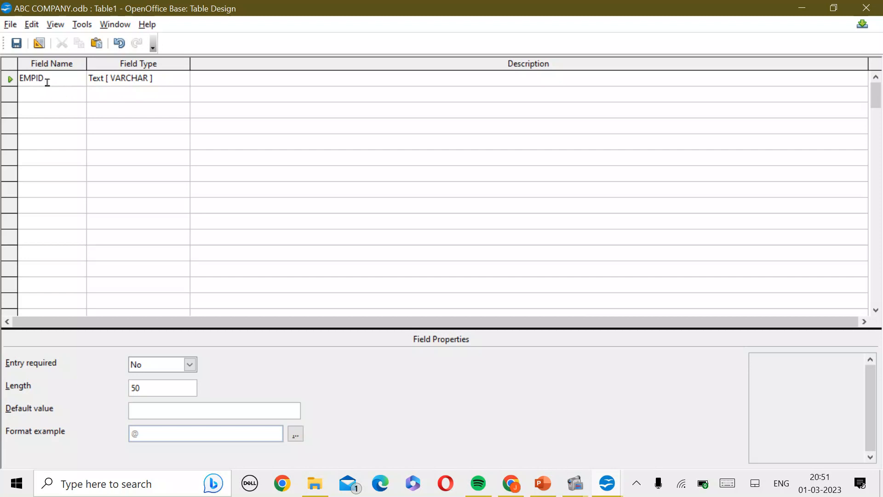
pyautogui.click(154, 81)
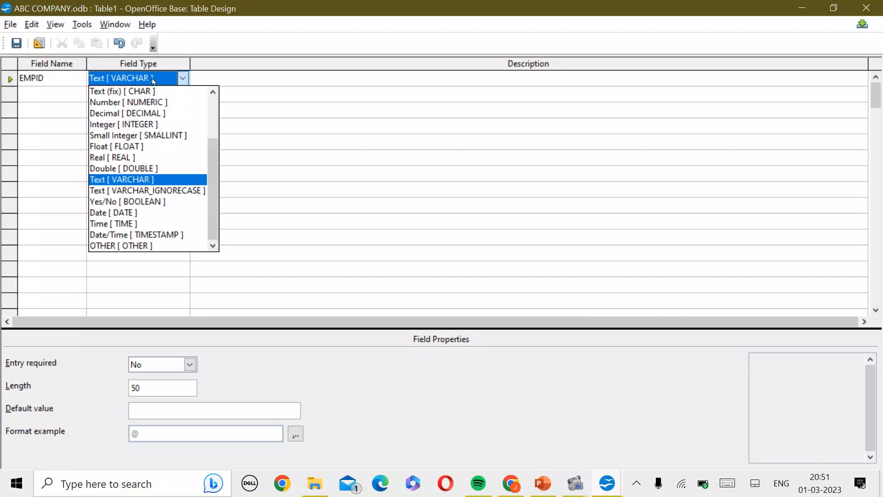
pyautogui.click(154, 81)
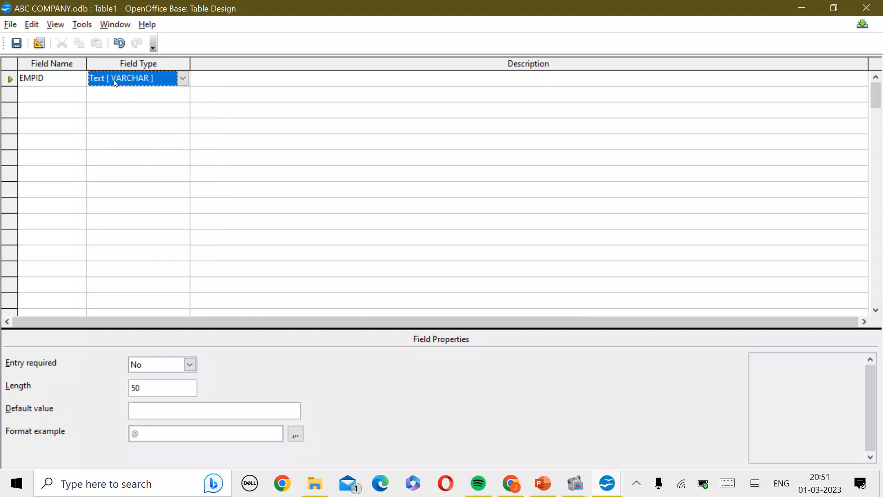
# - Set the maximum length of the EMPID field to 4
pyautogui.click(154, 388)
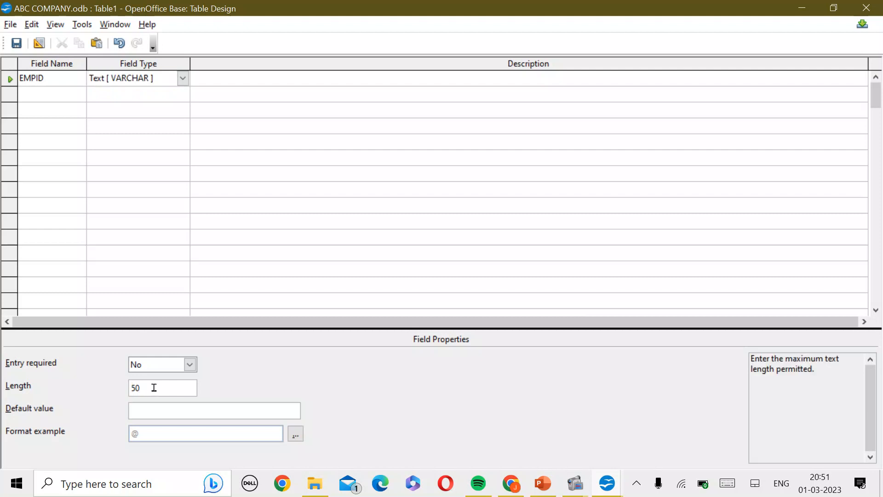
pyautogui.moveTo(141, 388); pyautogui.dragTo(113, 401)
pyautogui.write('1')
pyautogui.press('BackSpace')
pyautogui.write('4')
# - Add an EMPNAME text field below EMPID with a length of 25
pyautogui.click(66, 95)
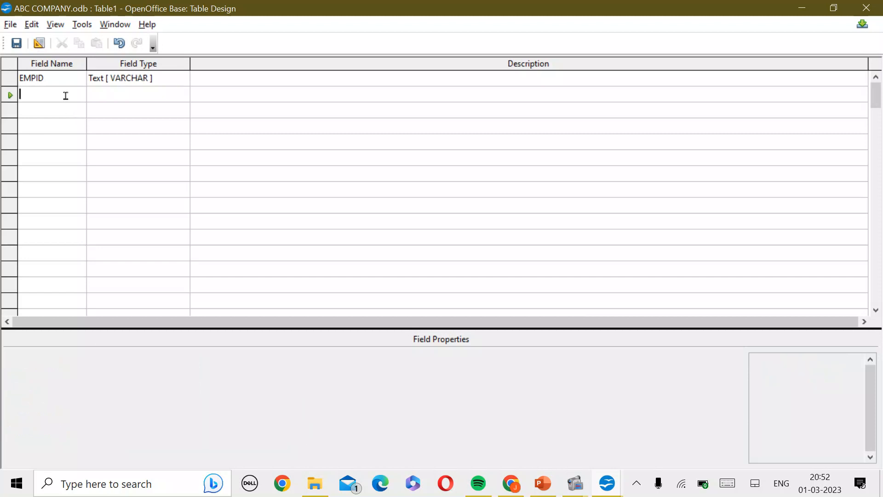
pyautogui.write('EMP')
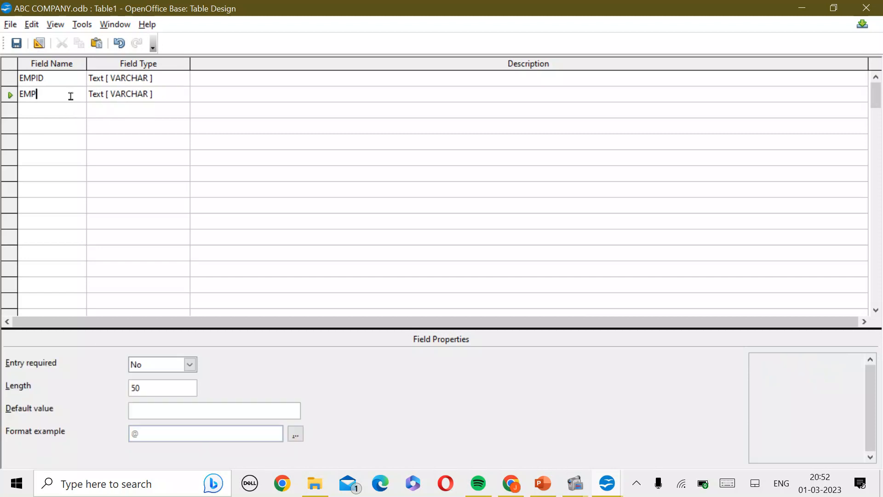
pyautogui.write('NAME')
pyautogui.moveTo(156, 392); pyautogui.dragTo(109, 398)
pyautogui.write('25')
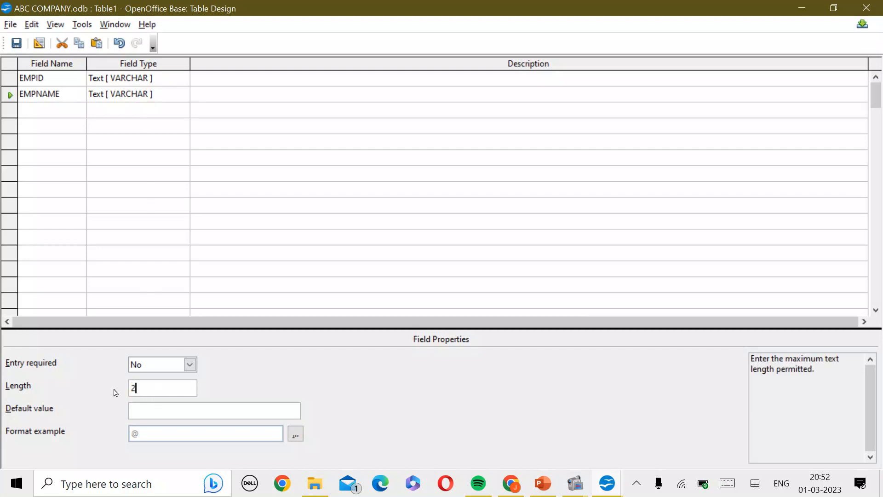
# - Add a DEPT_NAME text field below EMPNAME with a length of 25
pyautogui.click(61, 111)
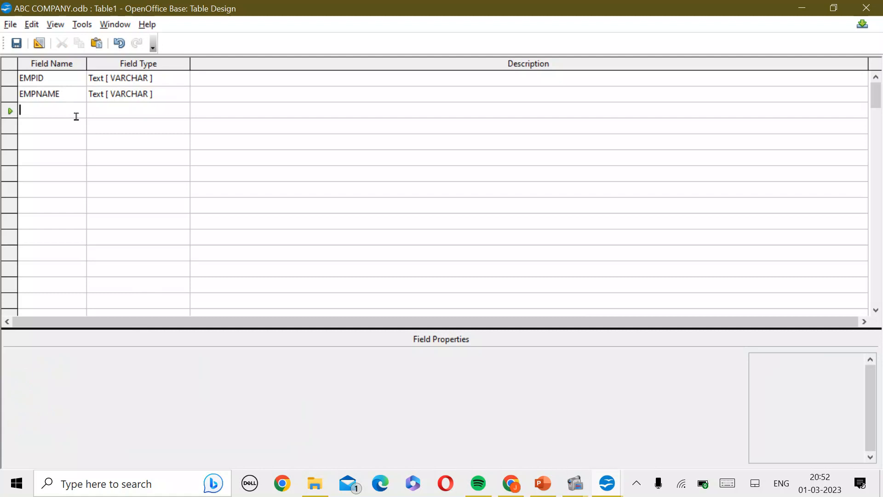
pyautogui.write('DEPT')
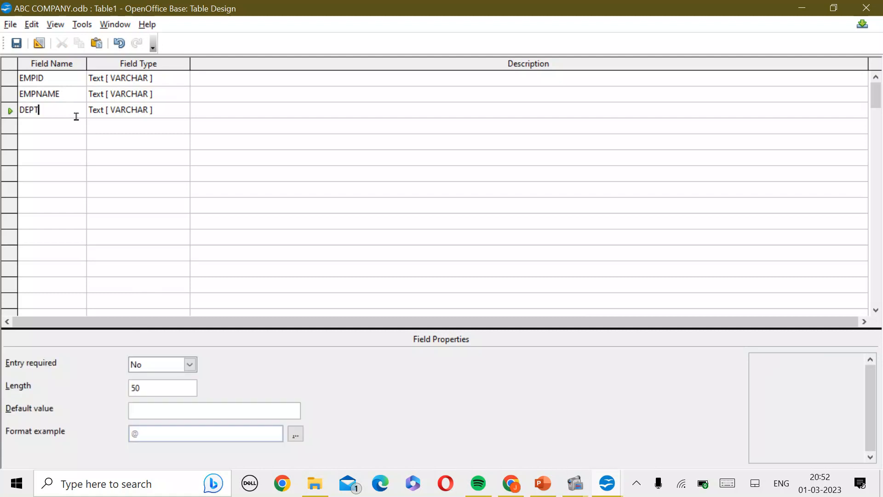
pyautogui.write('_NAME')
pyautogui.click(152, 389)
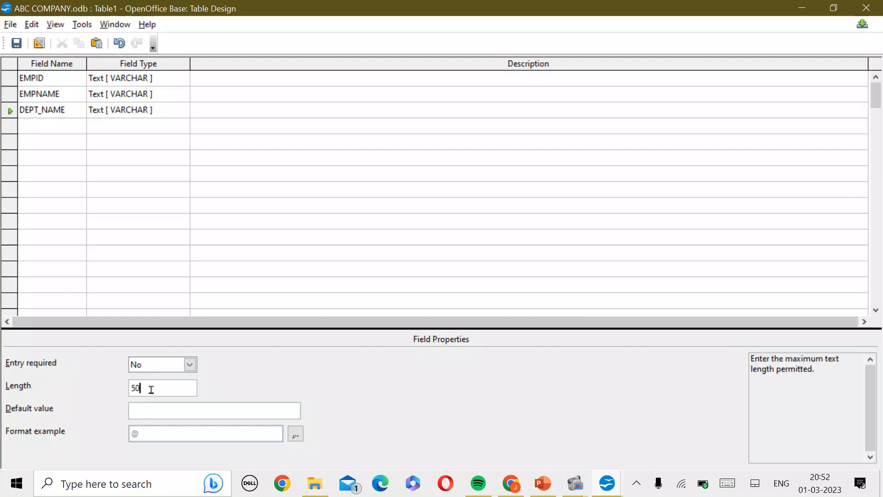
pyautogui.moveTo(150, 388); pyautogui.dragTo(110, 387)
pyautogui.write('25')
# - Give the DEPT_NAME field the default value SALES and make its entry required
pyautogui.click(150, 411)
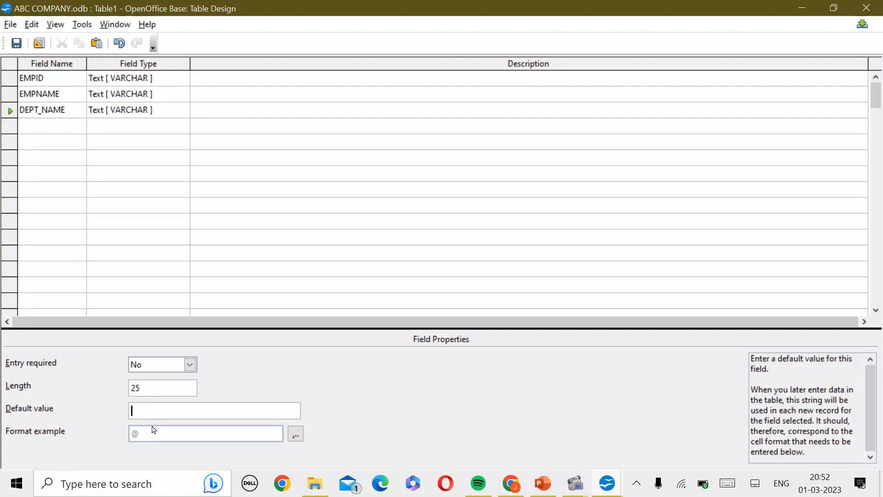
pyautogui.write('SALES')
pyautogui.click(170, 367)
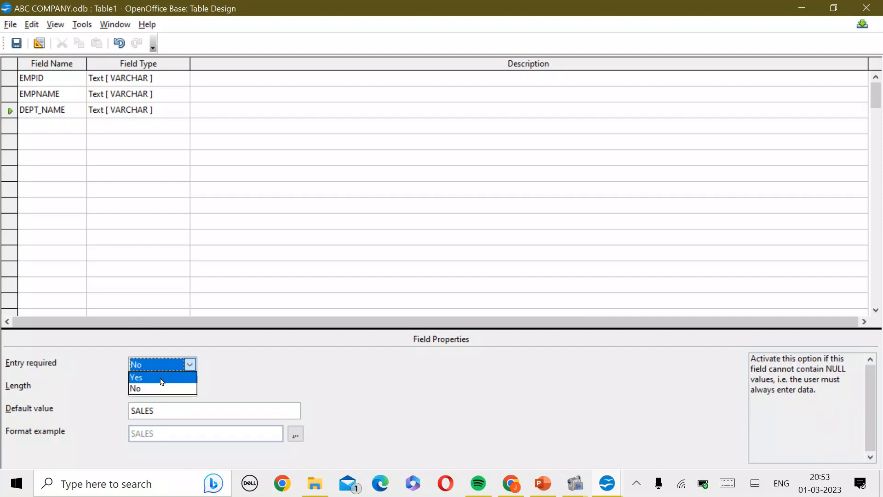
pyautogui.click(161, 382)
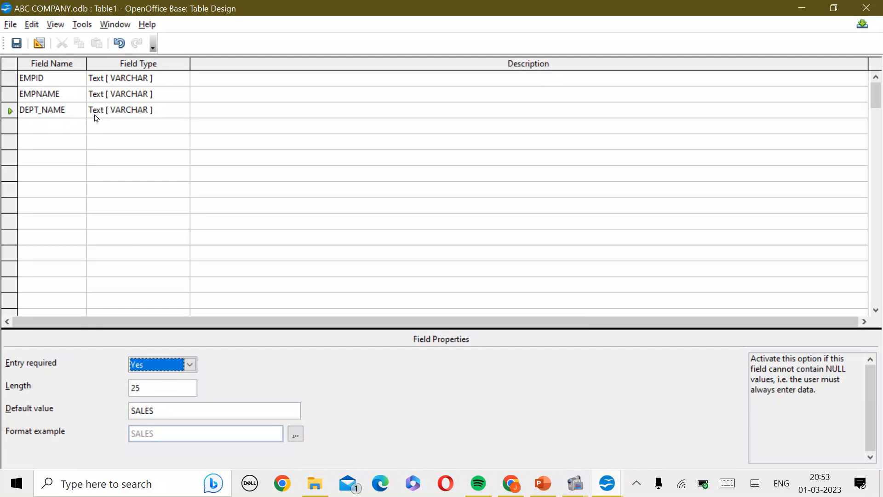
# - Add a SALARY field below DEPT_NAME with the field type Decimal [ DECIMAL ]
pyautogui.click(73, 128)
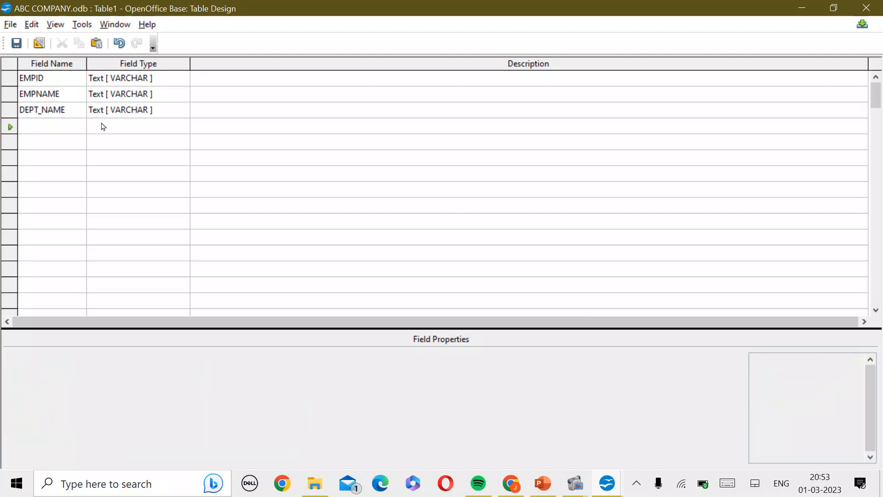
pyautogui.write('SALA')
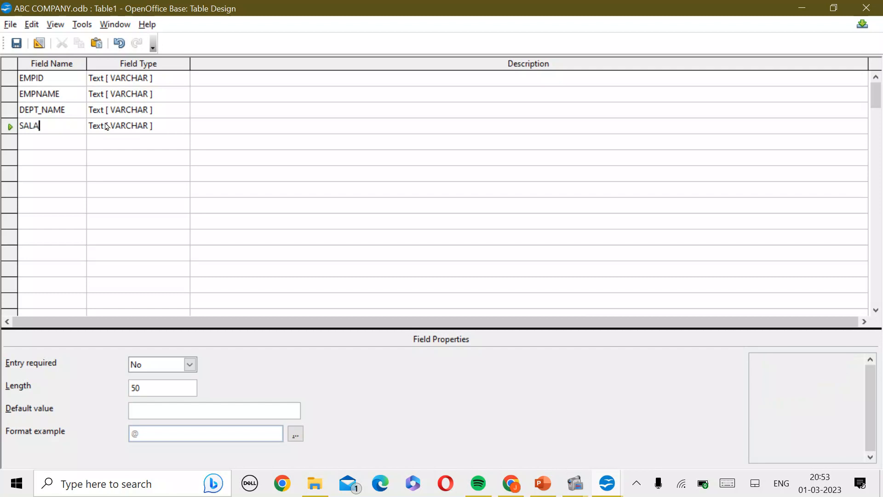
pyautogui.write('RY')
pyautogui.click(179, 129)
pyautogui.click(182, 126)
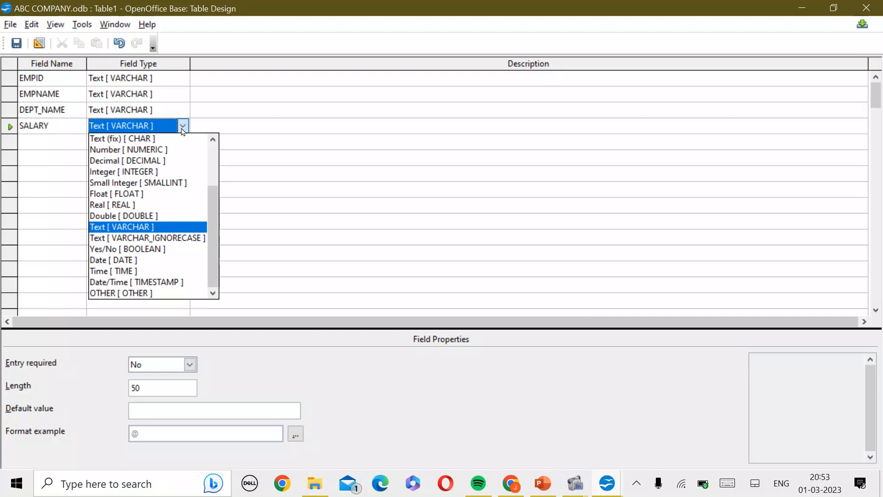
pyautogui.click(167, 161)
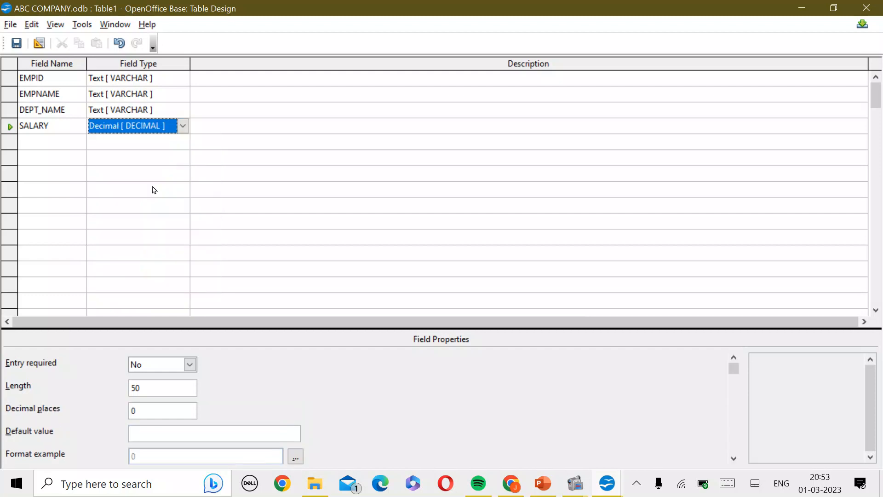
# - Set the SALARY field's decimal places to 2
pyautogui.click(161, 411)
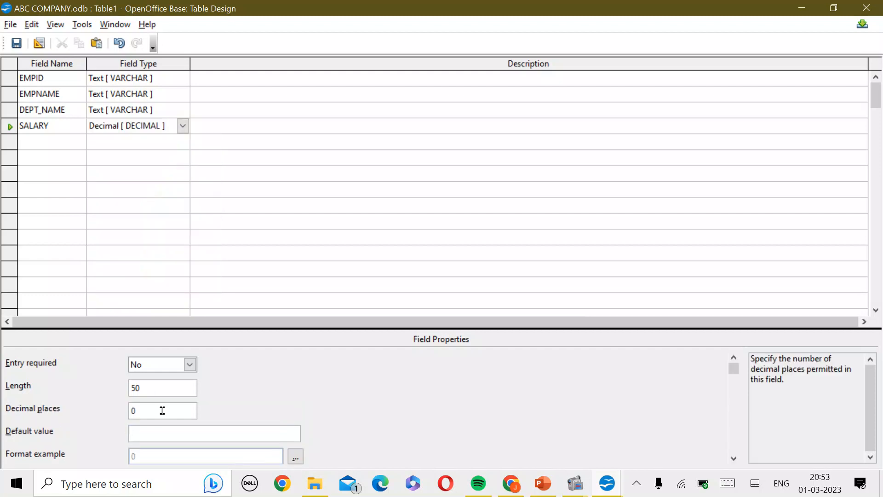
pyautogui.moveTo(162, 411); pyautogui.dragTo(95, 420)
pyautogui.write('2')
# - Add a LOCATION text field below SALARY with the default value DELHI
pyautogui.click(51, 142)
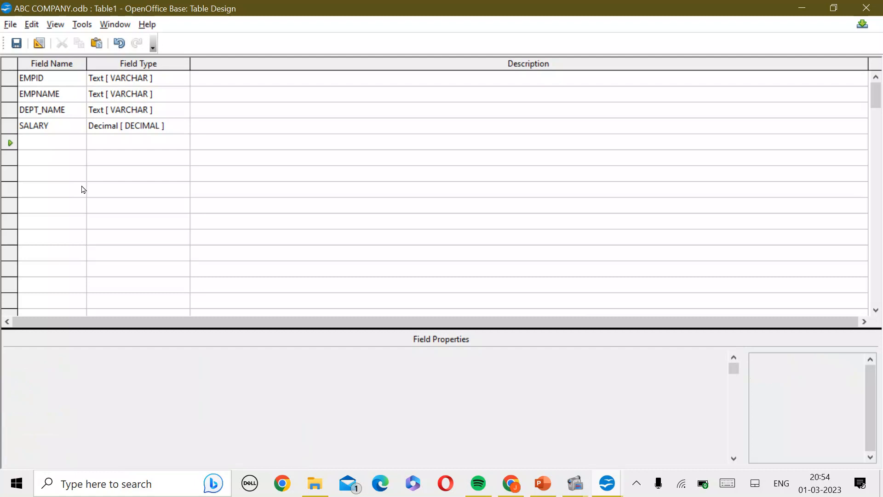
pyautogui.write('LOC')
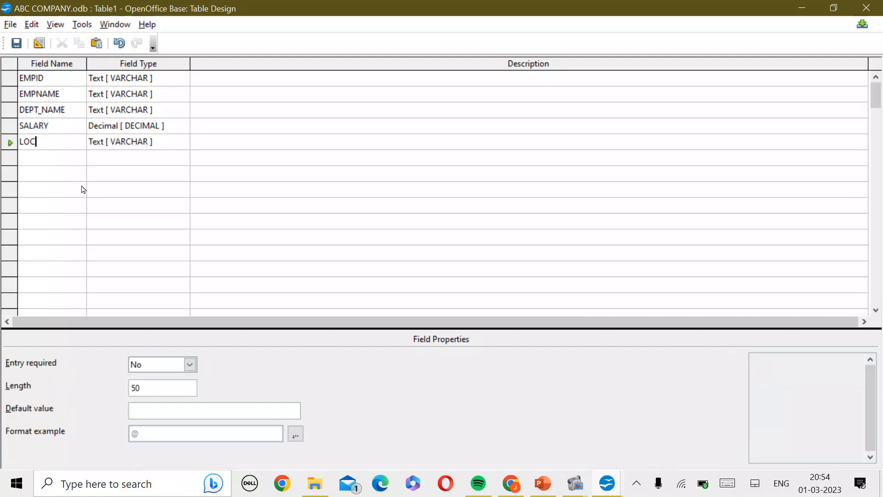
pyautogui.write('ATION')
pyautogui.click(183, 411)
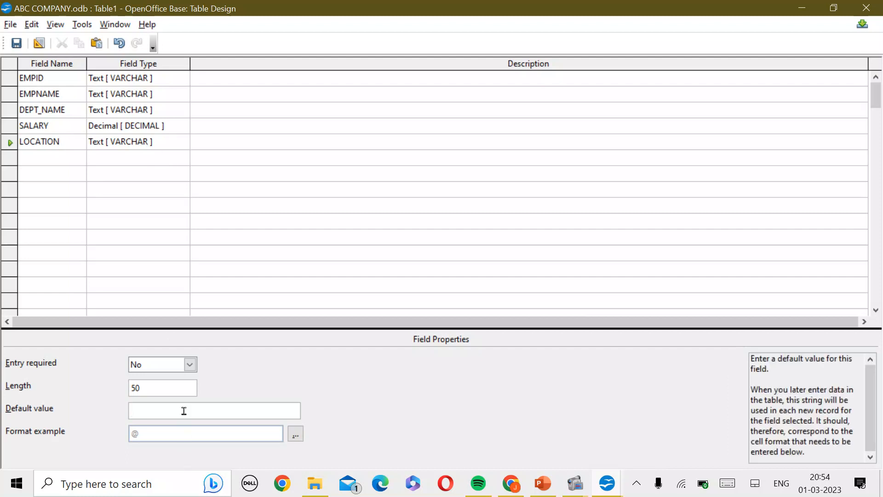
pyautogui.write('DELHI')
# - Add an SRNO field below LOCATION with the field type Integer [ INTEGER ] and AutoValue set to Yes
pyautogui.click(38, 160)
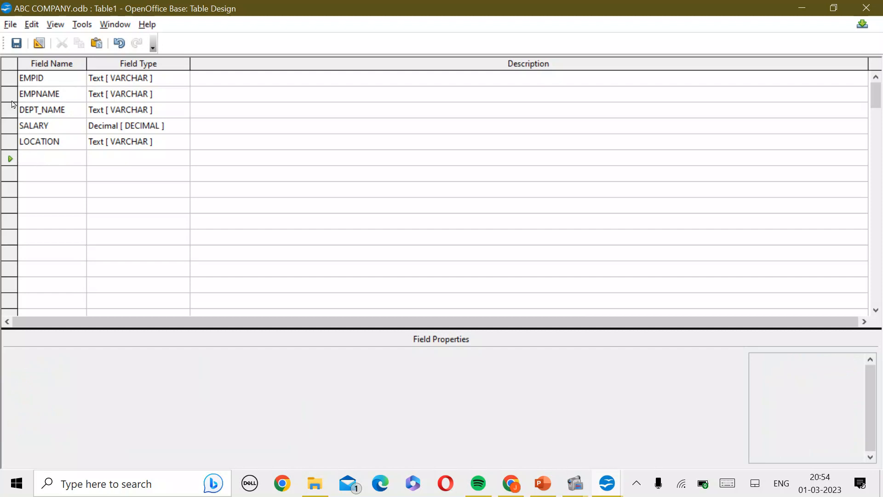
pyautogui.write('SRNO')
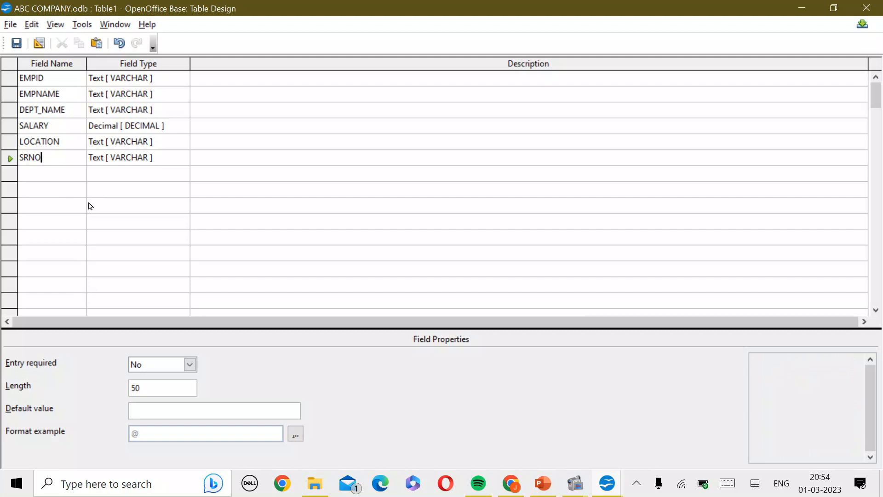
pyautogui.click(181, 148)
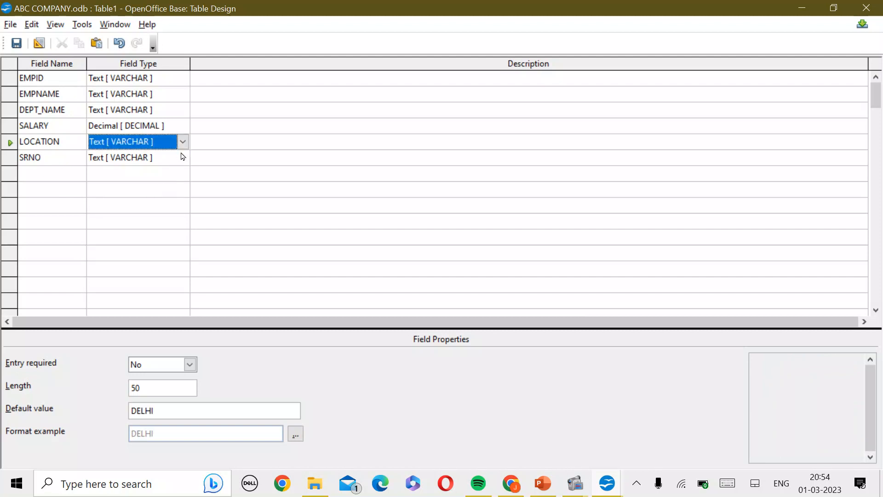
pyautogui.click(181, 157)
pyautogui.click(183, 158)
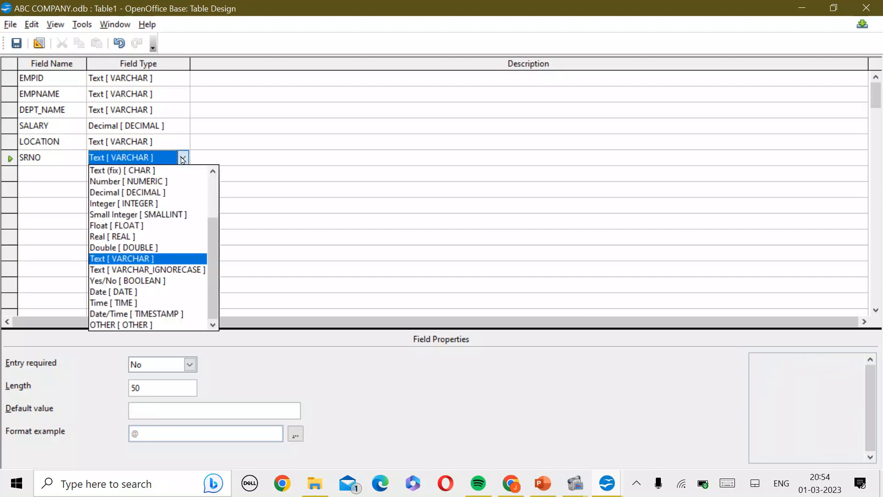
pyautogui.click(170, 204)
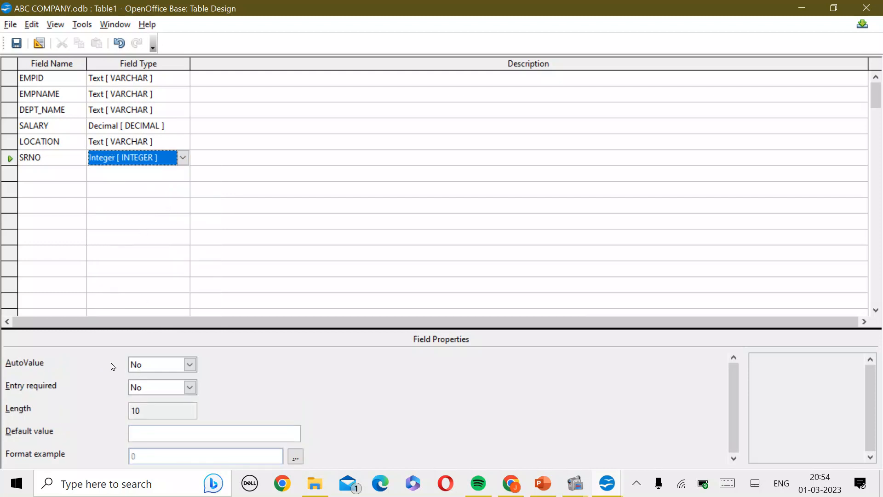
pyautogui.click(139, 368)
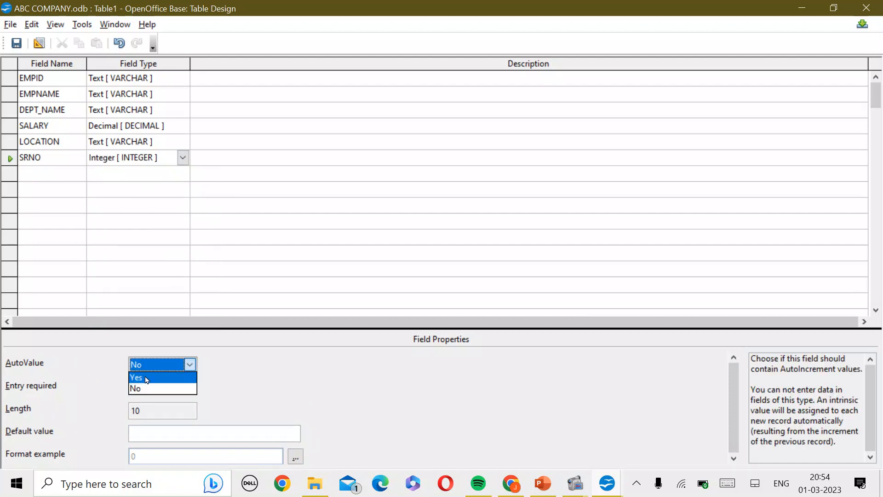
pyautogui.click(147, 379)
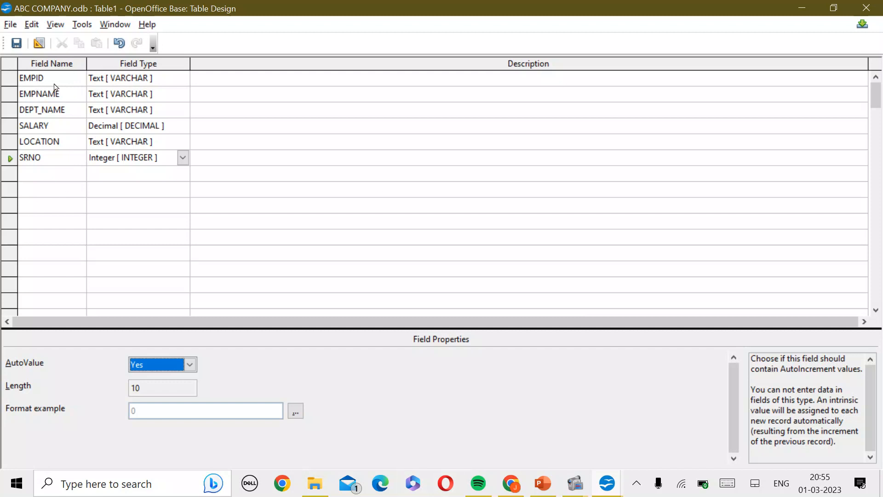
# - Make EMPID the table's primary key
pyautogui.click(11, 79)
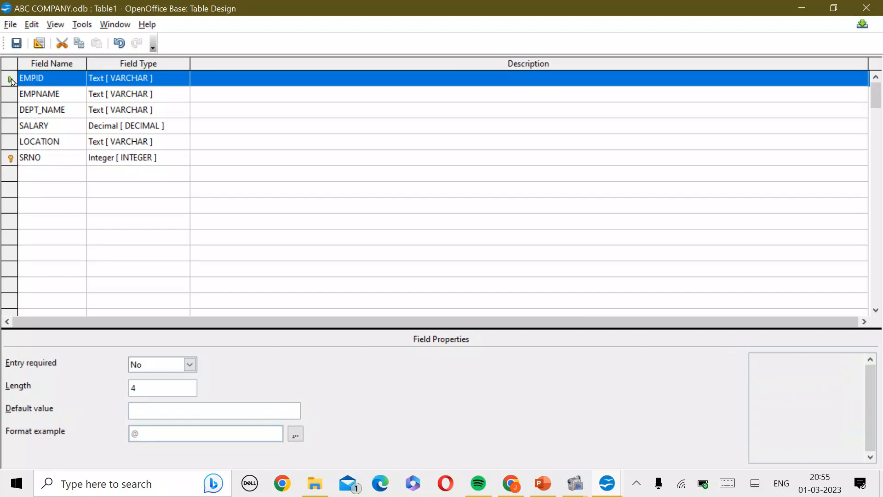
pyautogui.rightClick(11, 79)
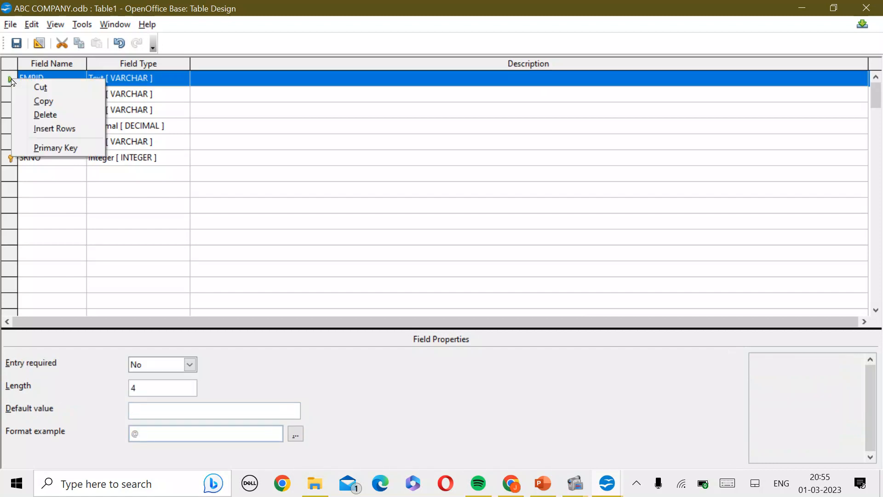
pyautogui.click(59, 148)
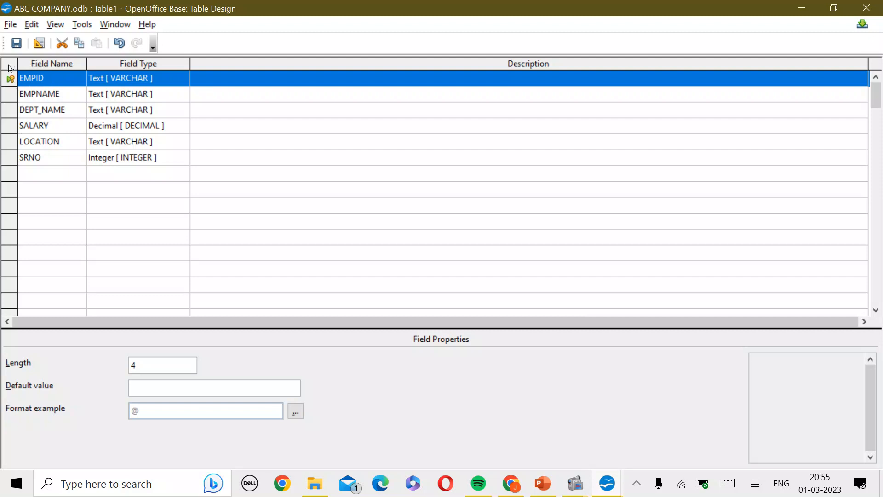
# - Save the table under the name EMPLOYEE and close its design window
pyautogui.click(17, 43)
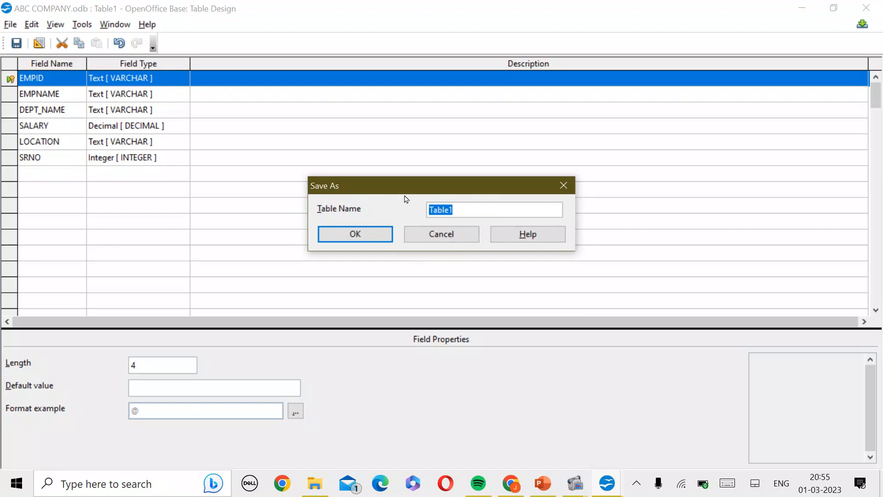
pyautogui.write('EMPLOYEE')
pyautogui.click(355, 235)
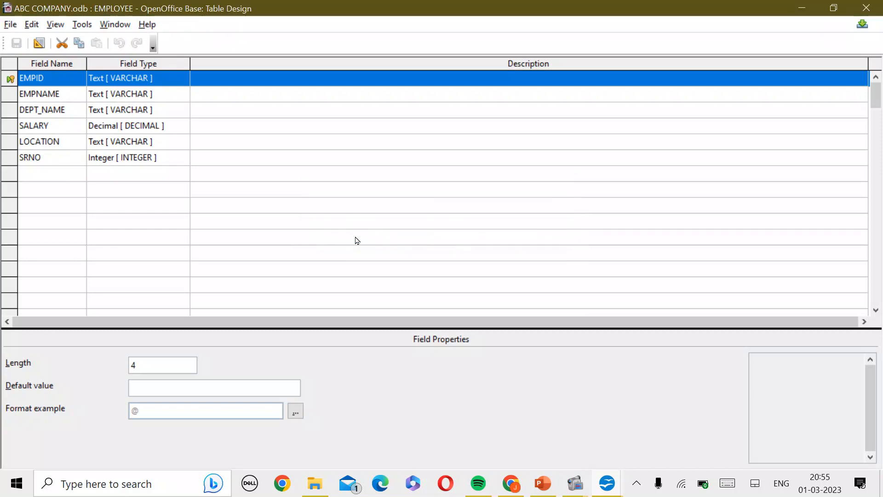
pyautogui.click(866, 8)
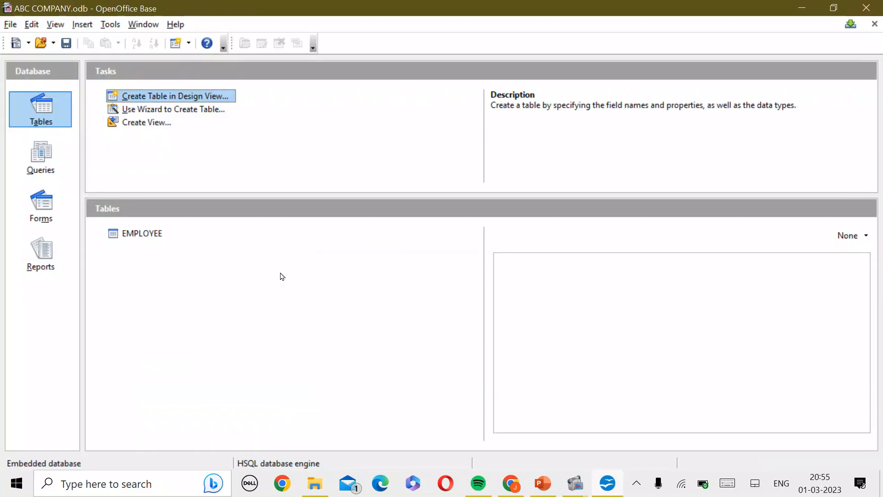
pyautogui.click(128, 235)
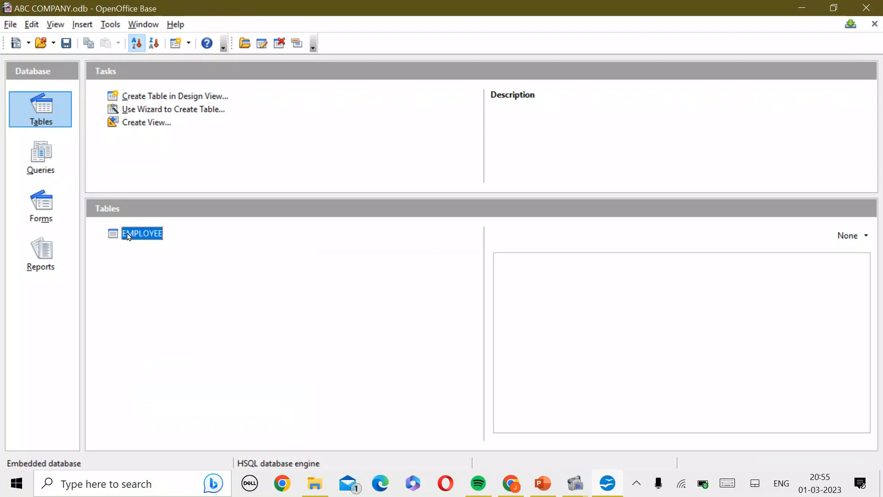
pyautogui.rightClick(128, 236)
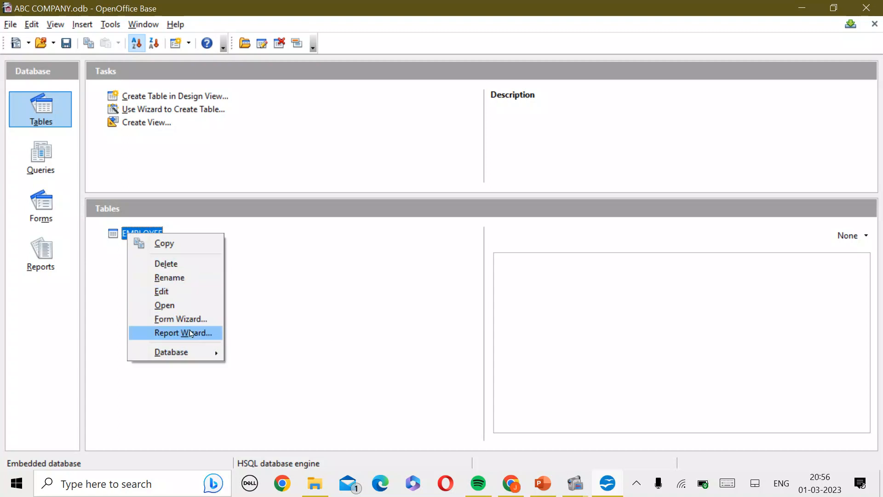
pyautogui.click(185, 278)
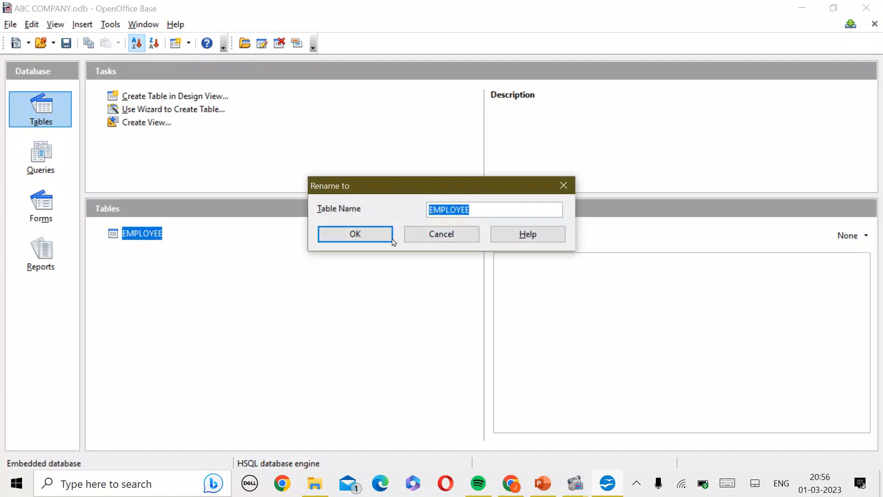
pyautogui.click(431, 238)
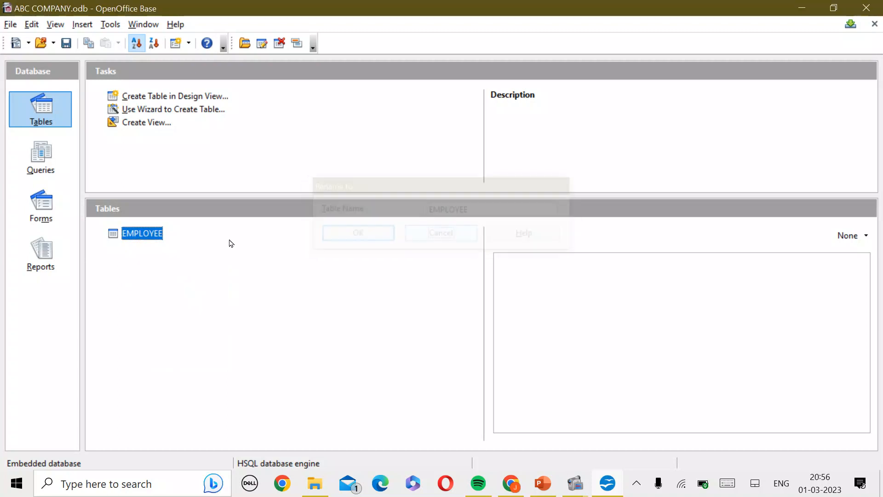
# - Open the EMPLOYEE table's design to review its fields, and close it again
pyautogui.rightClick(127, 232)
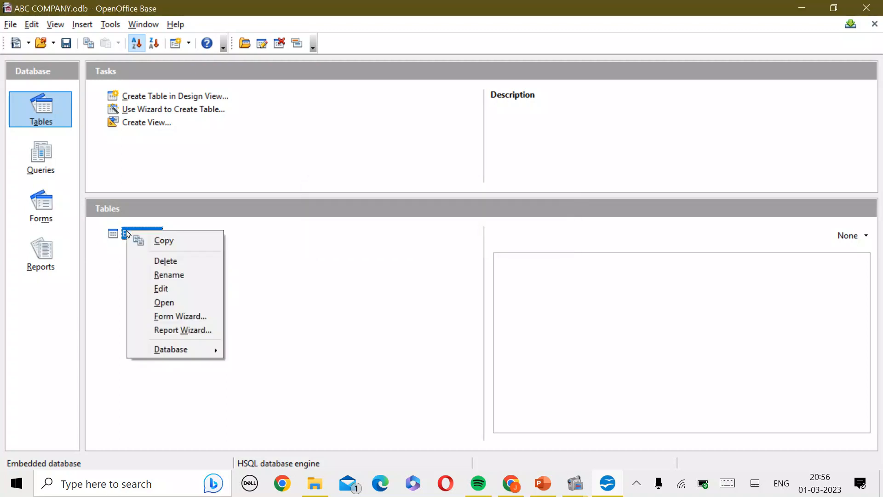
pyautogui.click(170, 291)
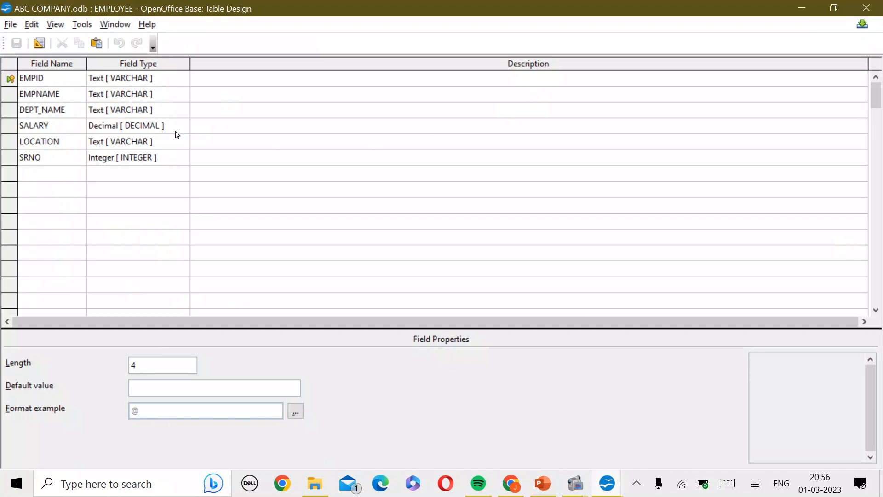
pyautogui.click(866, 10)
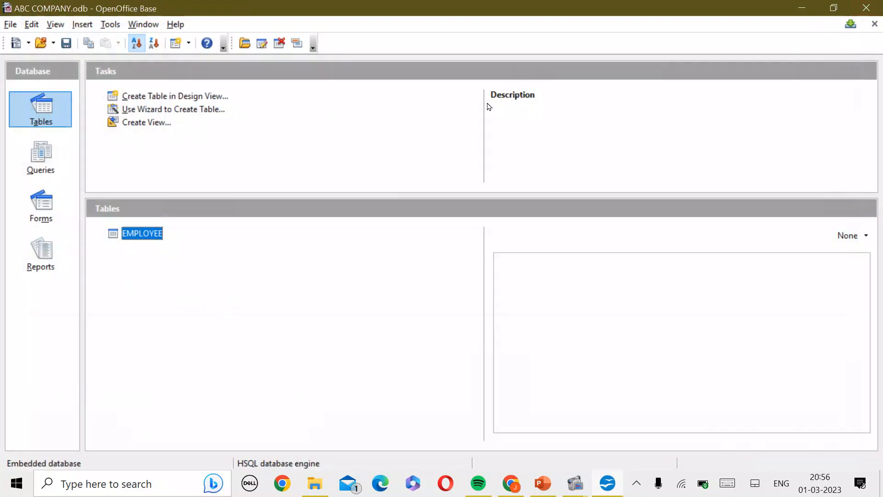
# - Open the EMPLOYEE table for data entry
pyautogui.rightClick(140, 235)
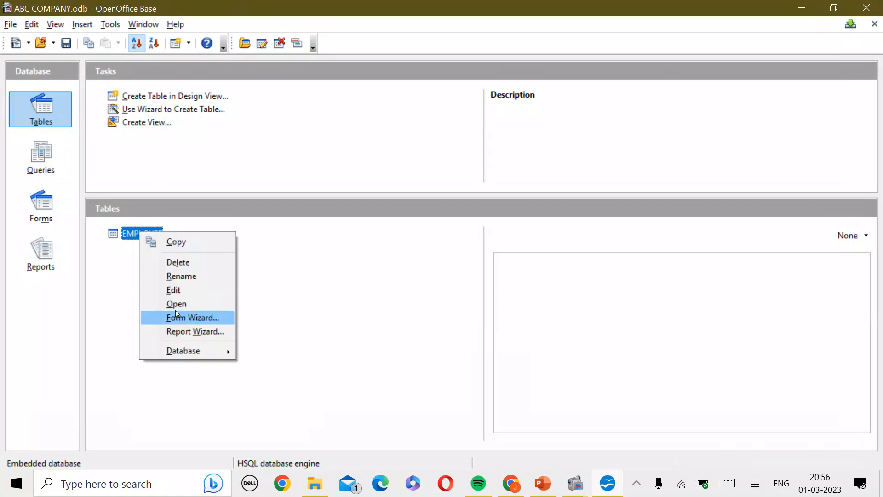
pyautogui.click(127, 237)
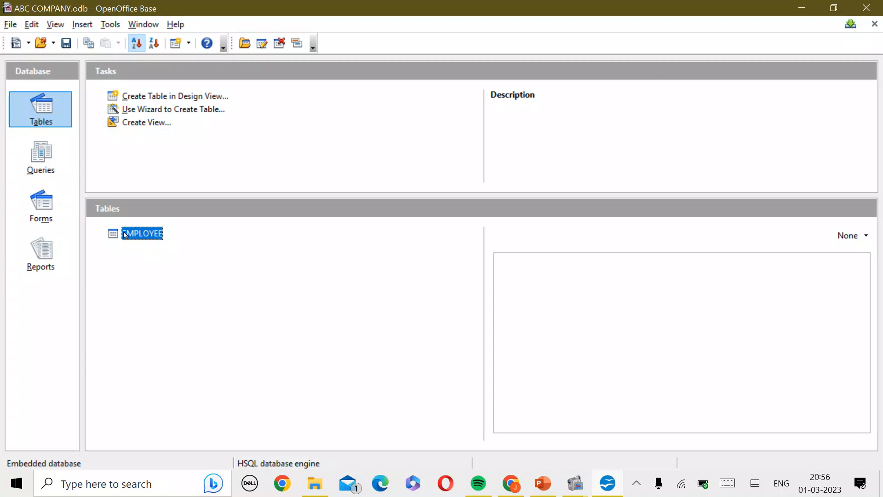
pyautogui.doubleClick(127, 236)
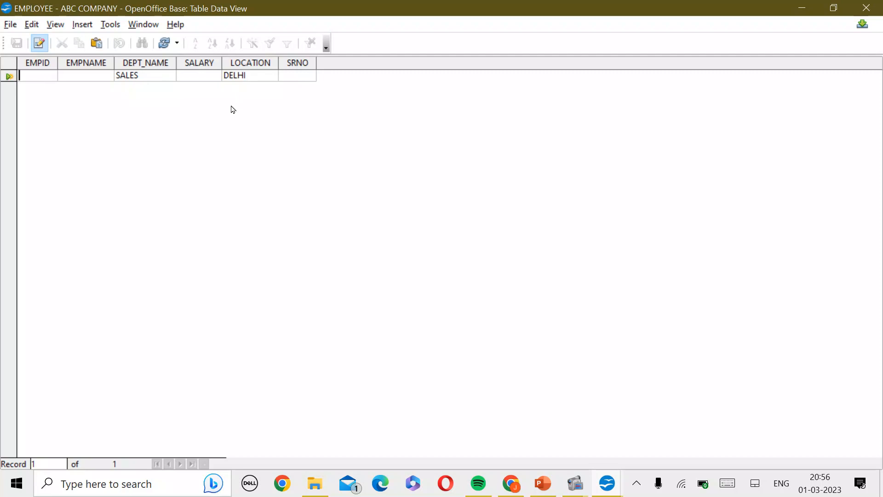
# - Add the first record with the employee's ID and name, salary 12345.56 and SRNO 1, keeping the default department and location
pyautogui.write('A00')
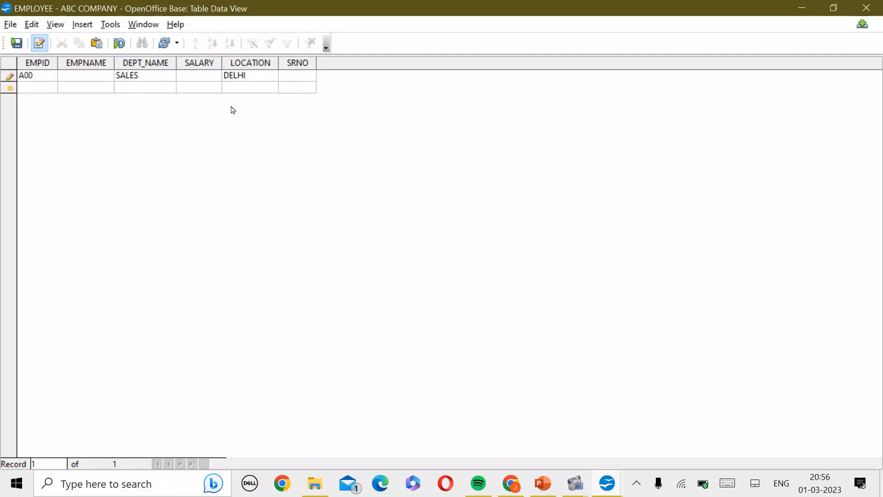
pyautogui.write('1')
pyautogui.press('Tab')
pyautogui.write('RAHUL')
pyautogui.press('Tab')
pyautogui.press('Tab')
pyautogui.write('12345.56')
pyautogui.press('Tab')
pyautogui.press('Tab')
pyautogui.press('Tab')
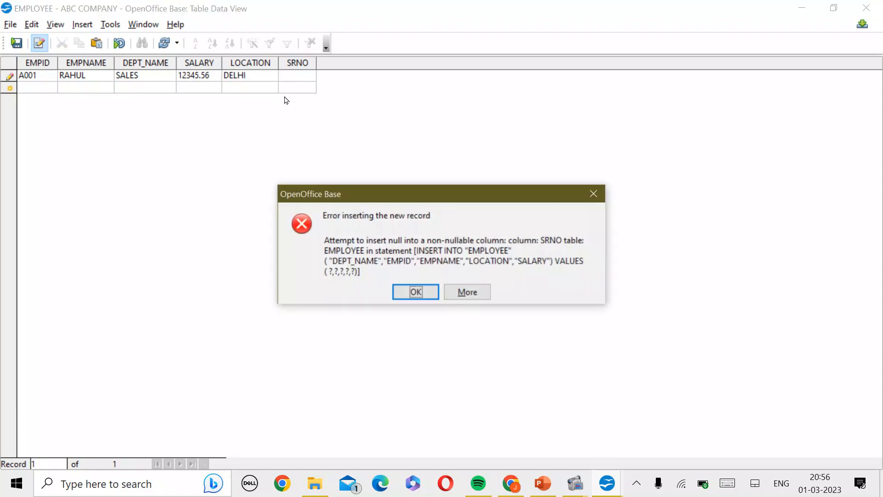
pyautogui.click(404, 293)
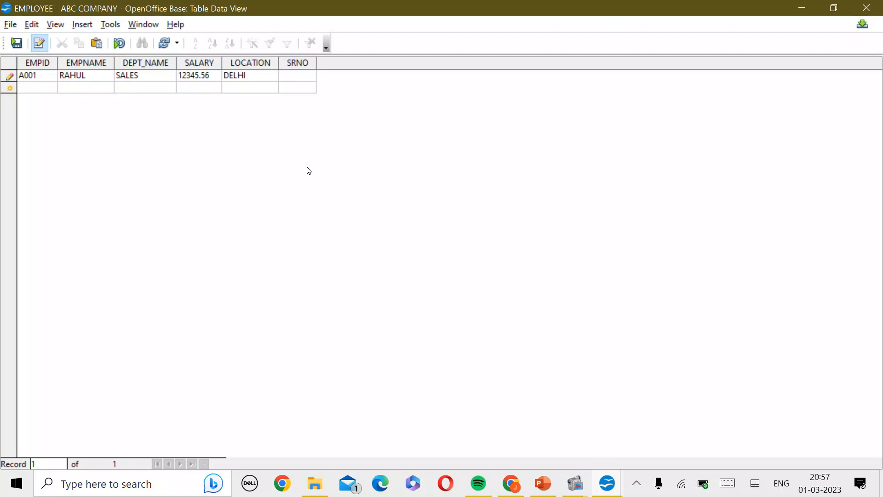
pyautogui.press('Return')
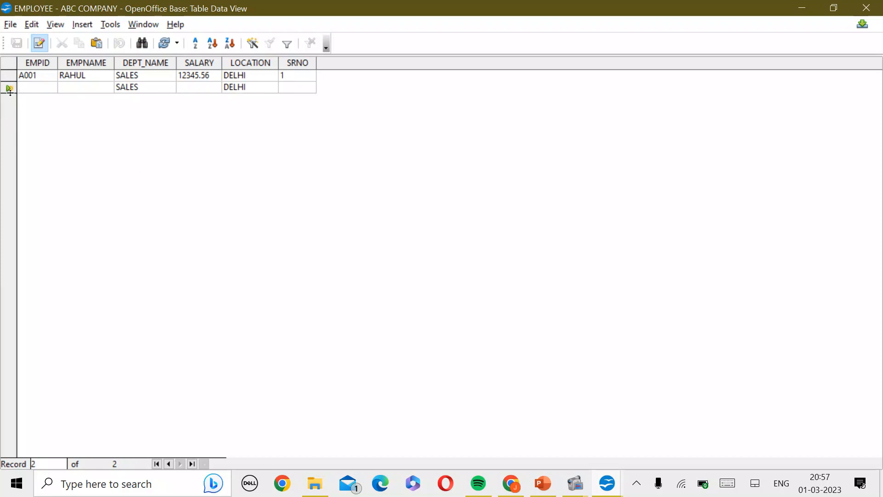
# - Switch to the CLASS 10-DATABASE FOR 2022.pptx presentation in PowerPoint and display slide 60 on field names, fields and records
pyautogui.click(544, 485)
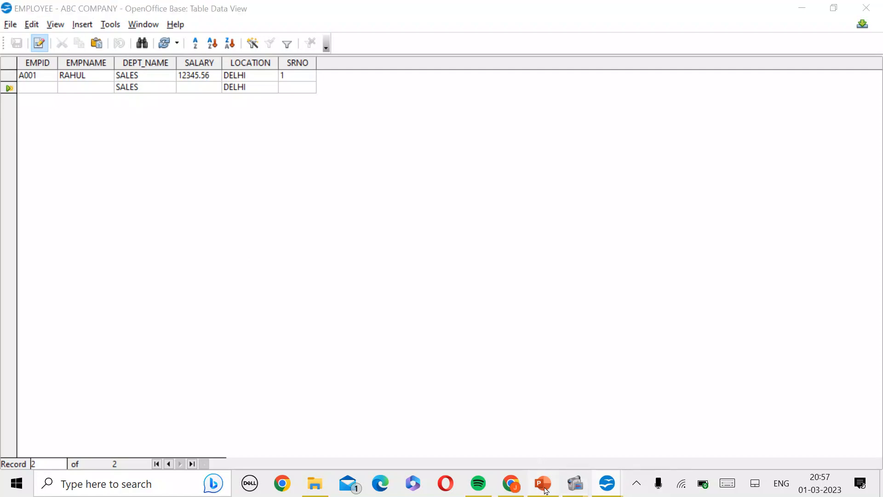
pyautogui.scroll(-6, 159, 402)
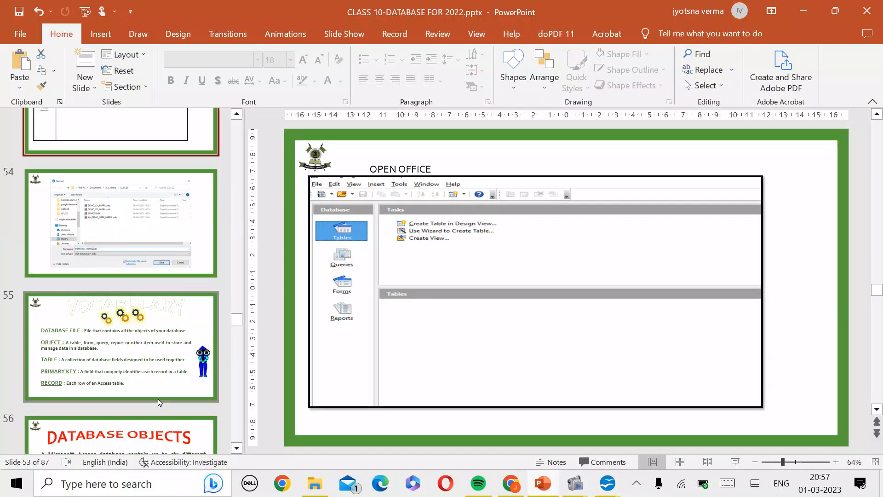
pyautogui.scroll(-7, 159, 402)
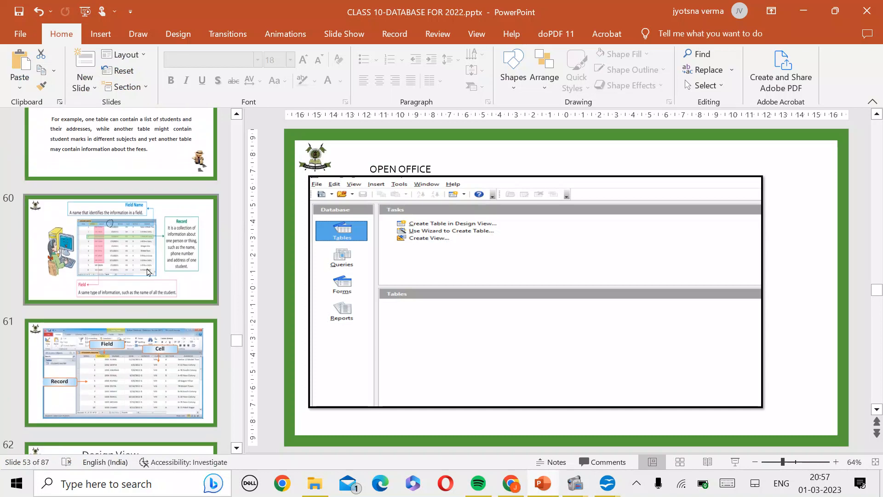
pyautogui.click(121, 248)
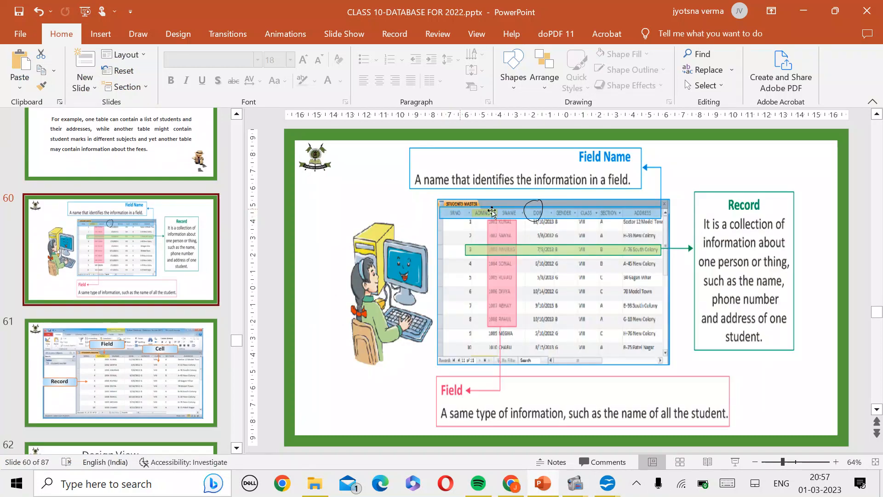